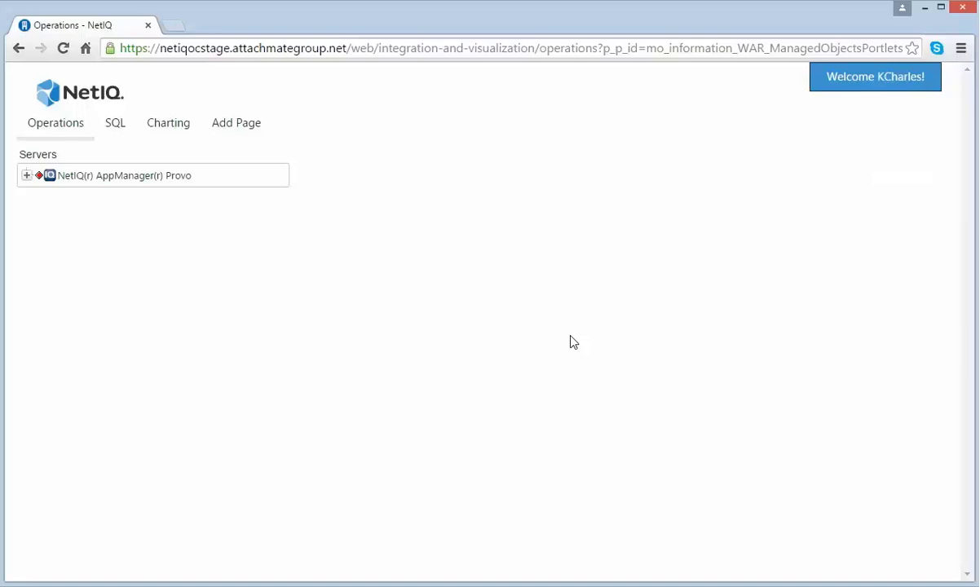
- Drag the Information application from the Operations Center category onto the page beside the Servers portlet
left_click(848, 86)
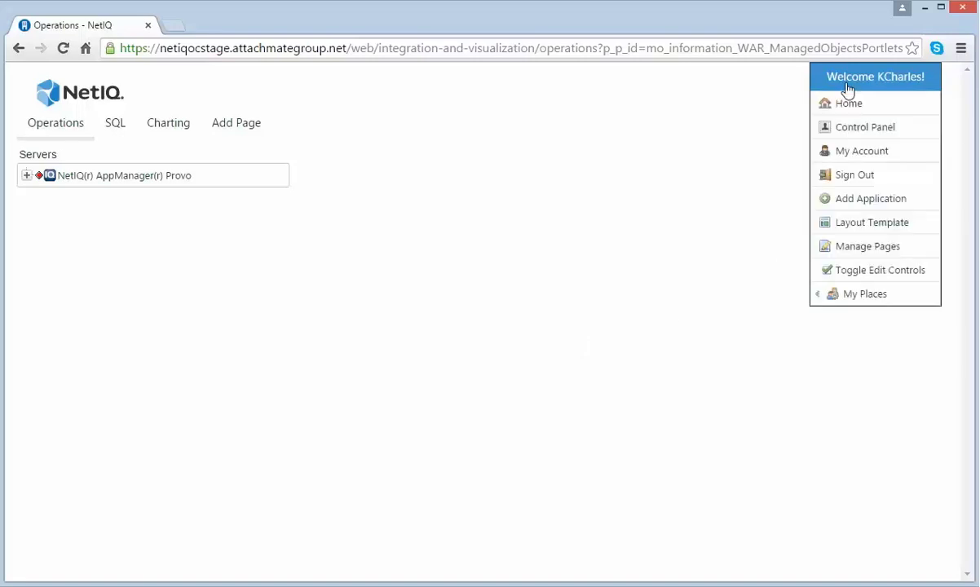
left_click(842, 209)
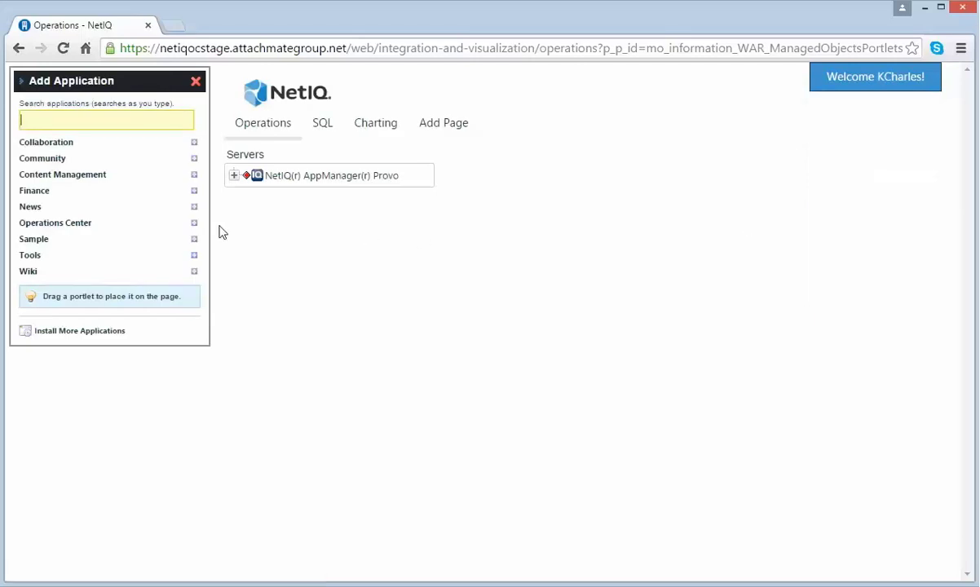
left_click(193, 225)
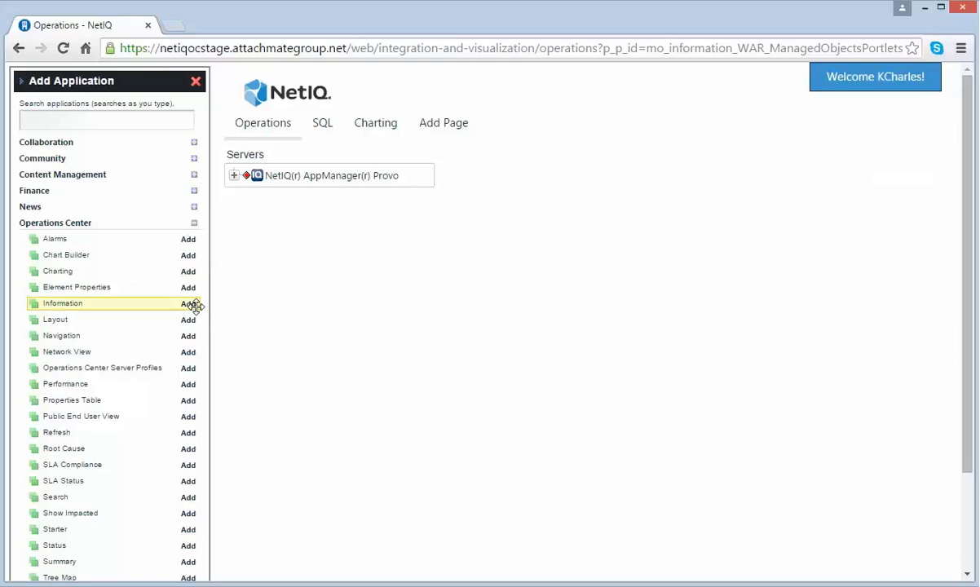
left_click_drag(189, 307, 702, 199)
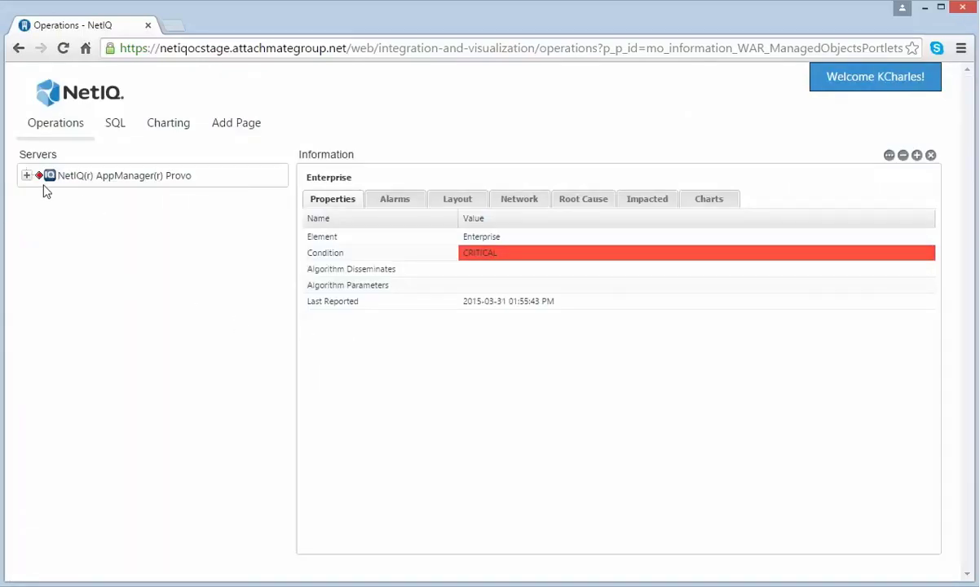
- Expand Provo > Master and select JALQENOC299 to list its properties in the Information portlet
left_click(25, 177)
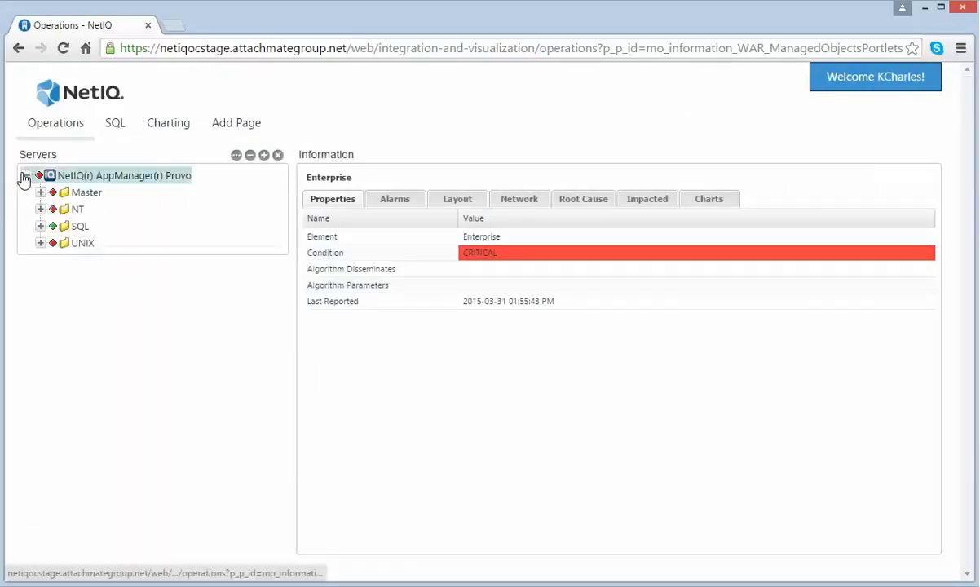
left_click(40, 193)
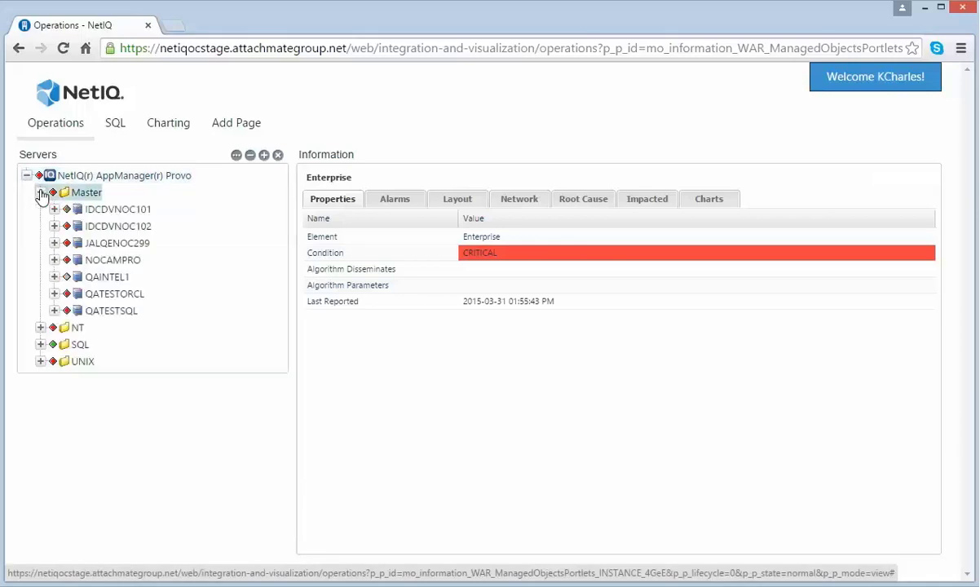
left_click(100, 246)
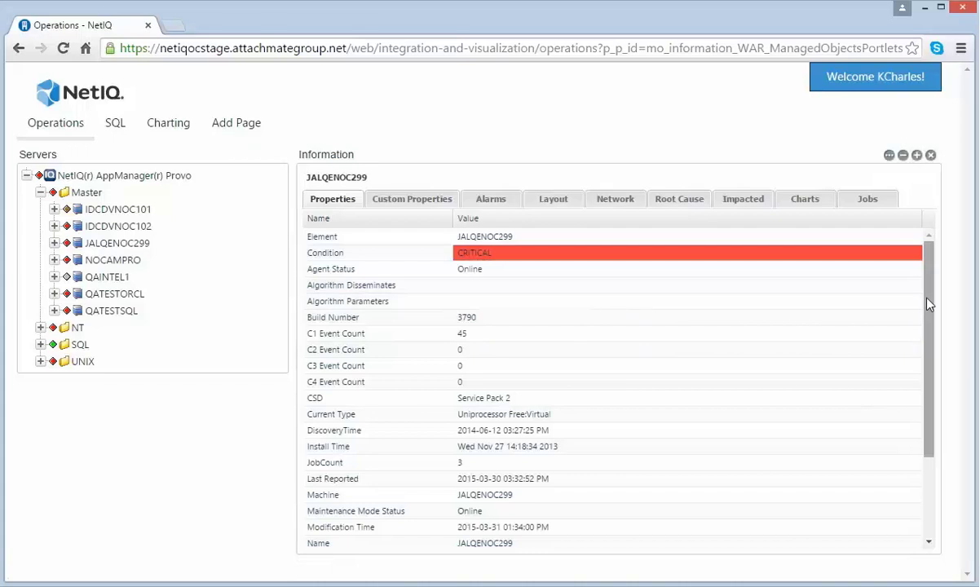
left_click_drag(930, 301, 937, 277)
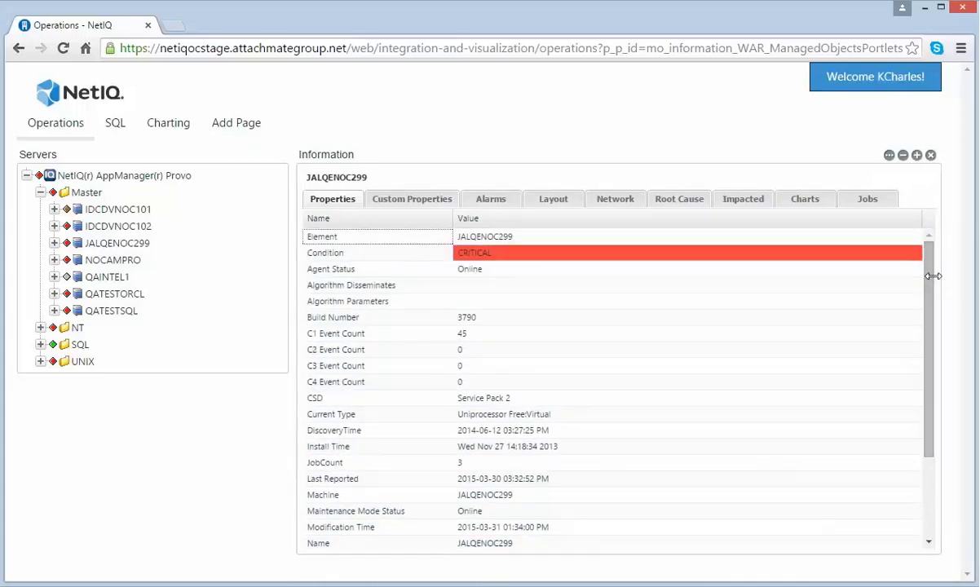
- On the Custom Properties tab, change Test Property from Valid to iNVALID
left_click(405, 201)
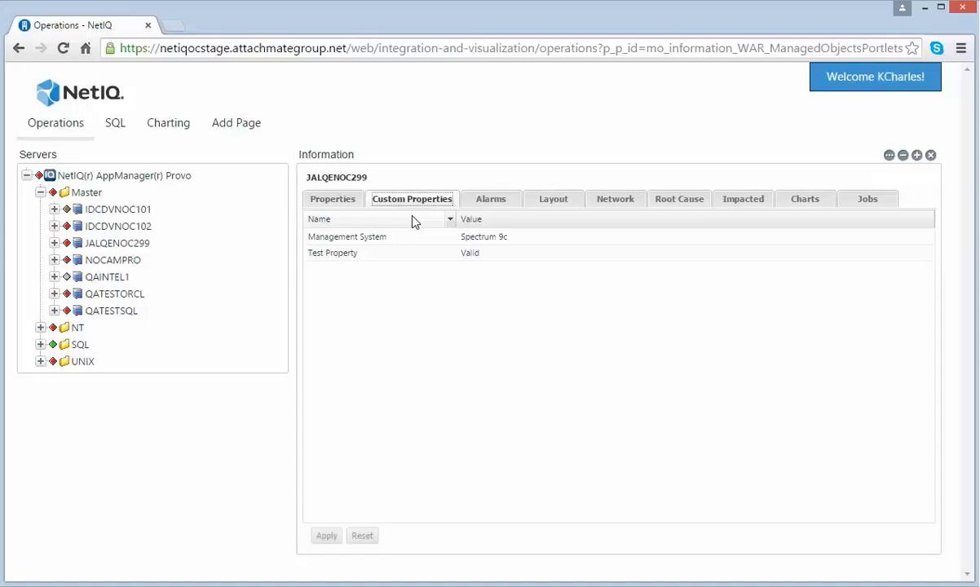
double_click(492, 253)
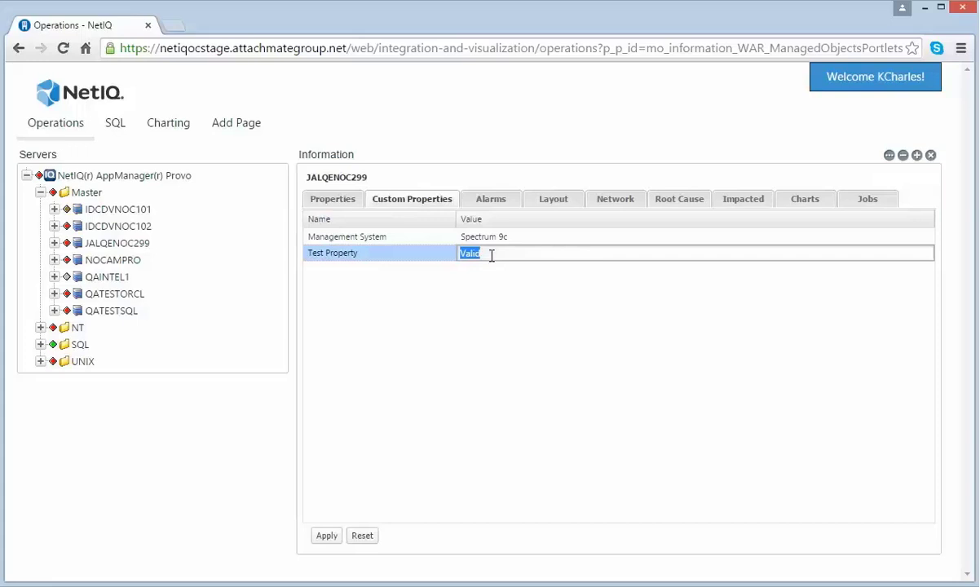
type("iNVALID")
left_click(322, 530)
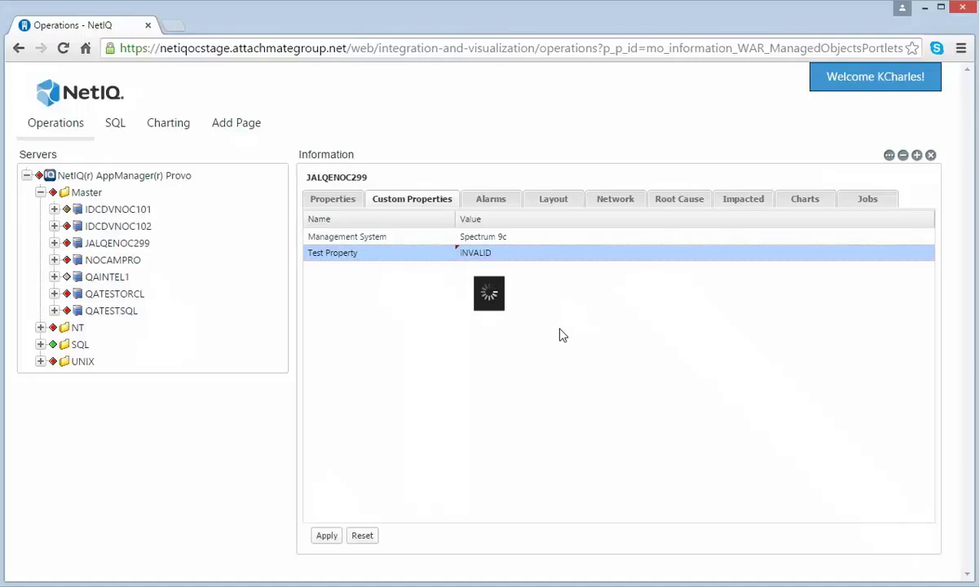
- Switch the Alarms tab from Alarm Summary to Alarm Listing, showing 168 critical alarms
left_click(493, 200)
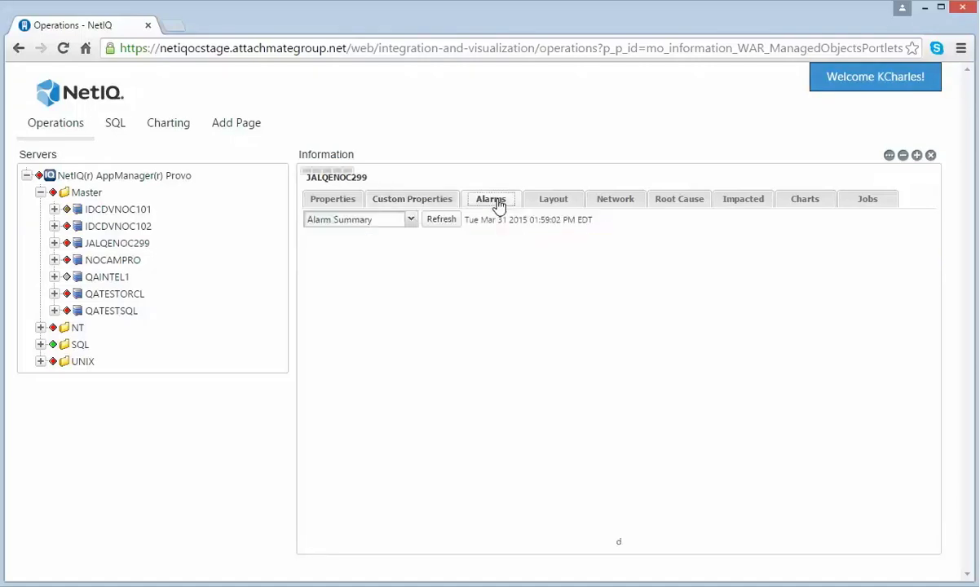
left_click(412, 225)
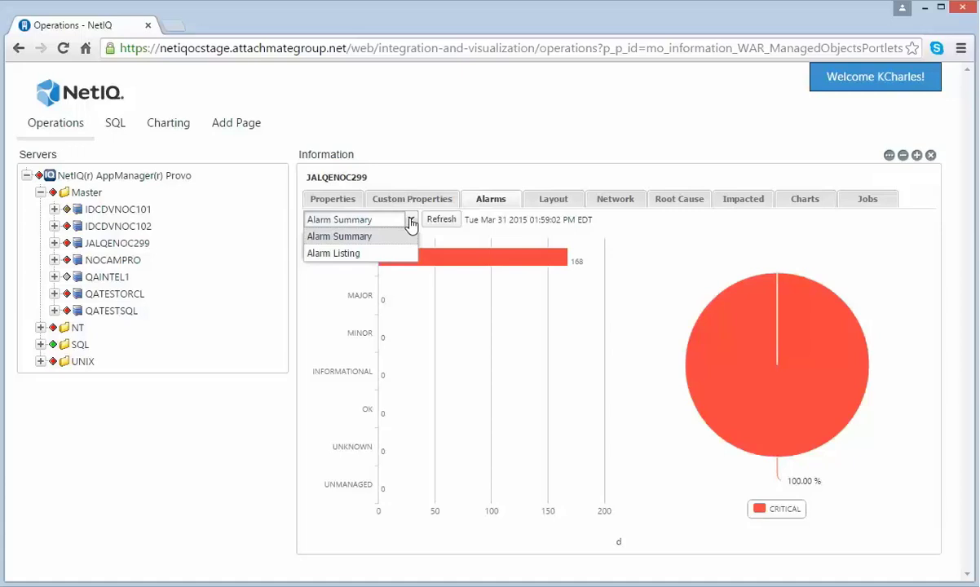
left_click(412, 225)
mouse_move(474, 262)
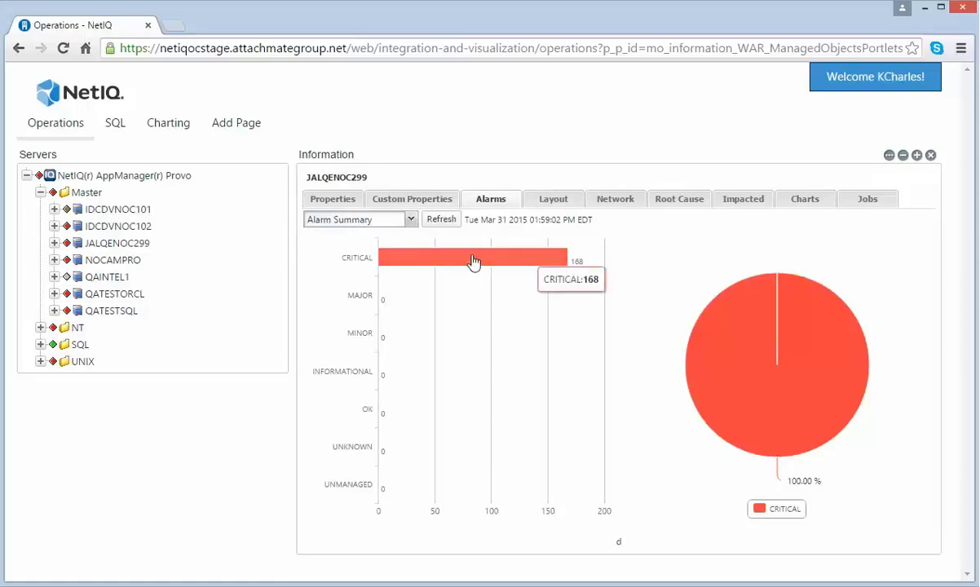
left_click(474, 262)
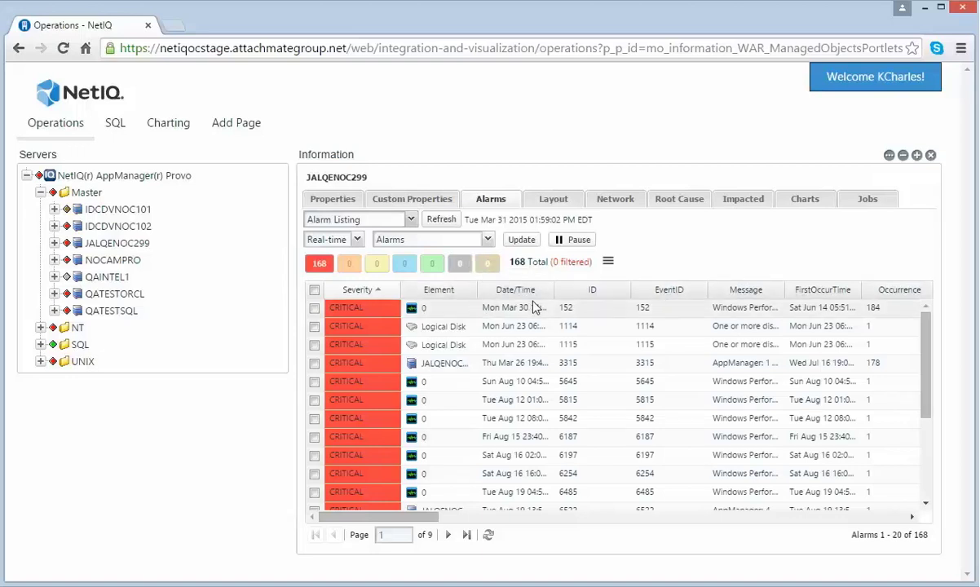
- Filter alarms by Message 'Windows', pause real-time updates, and bring up alarm 152's operations menu
left_click(781, 291)
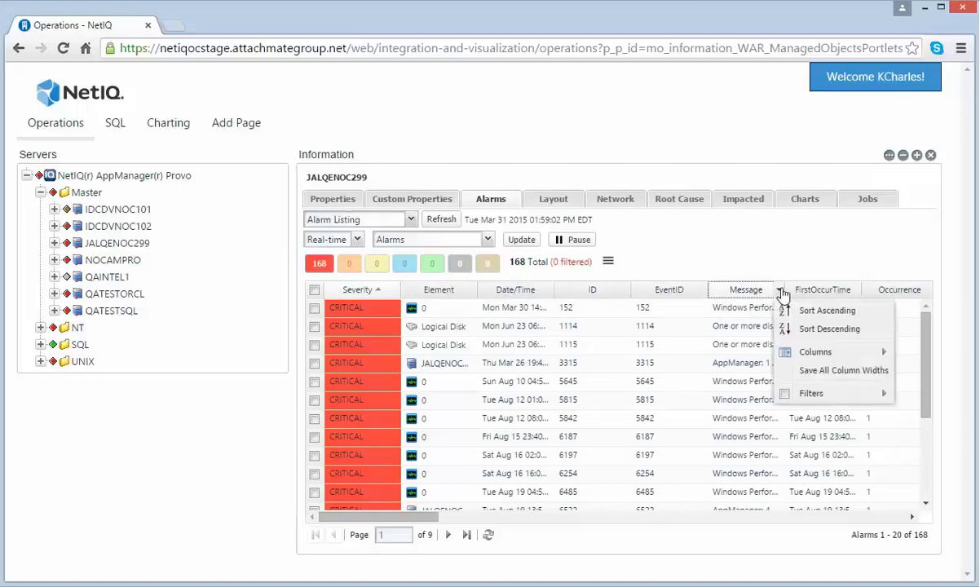
mouse_move(806, 353)
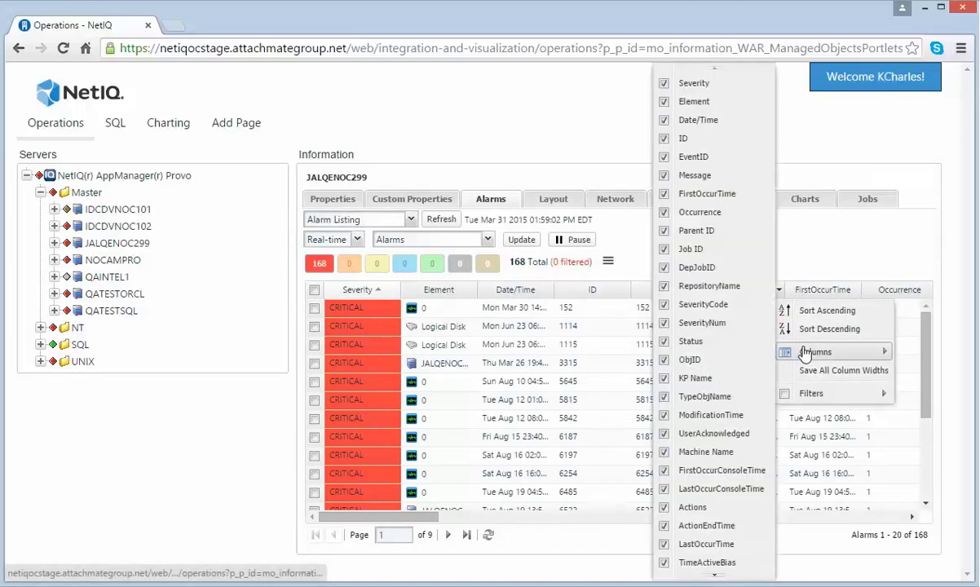
mouse_move(815, 395)
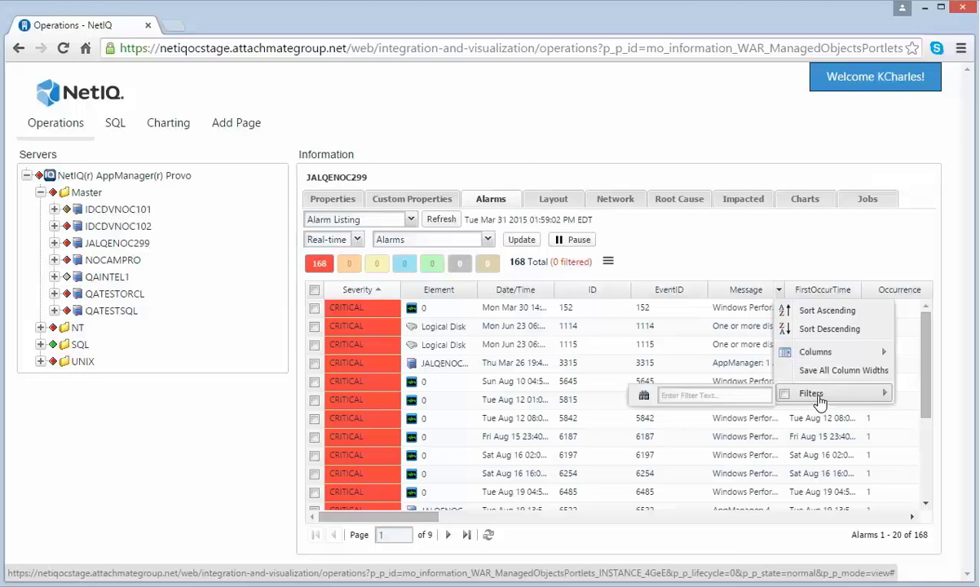
type("Windows")
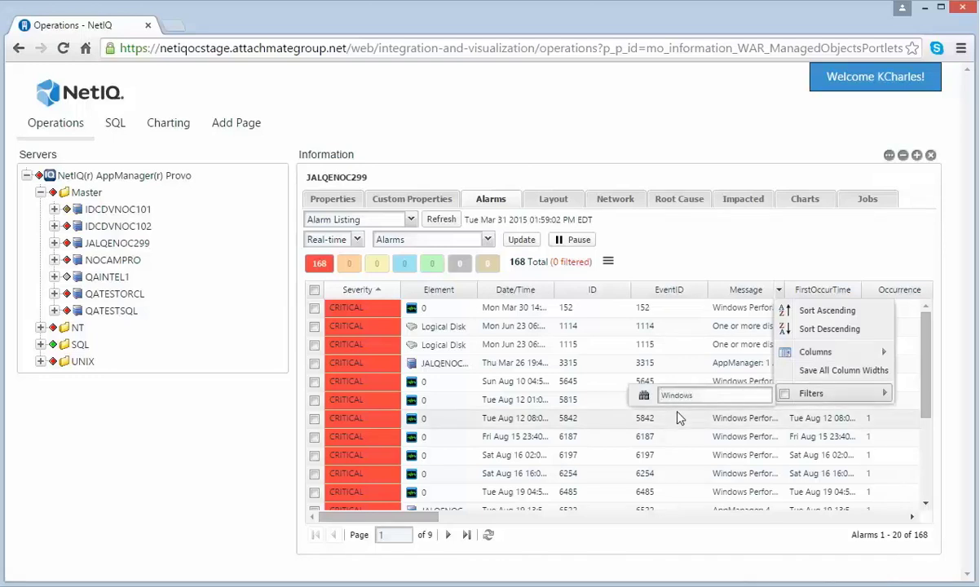
key("Return")
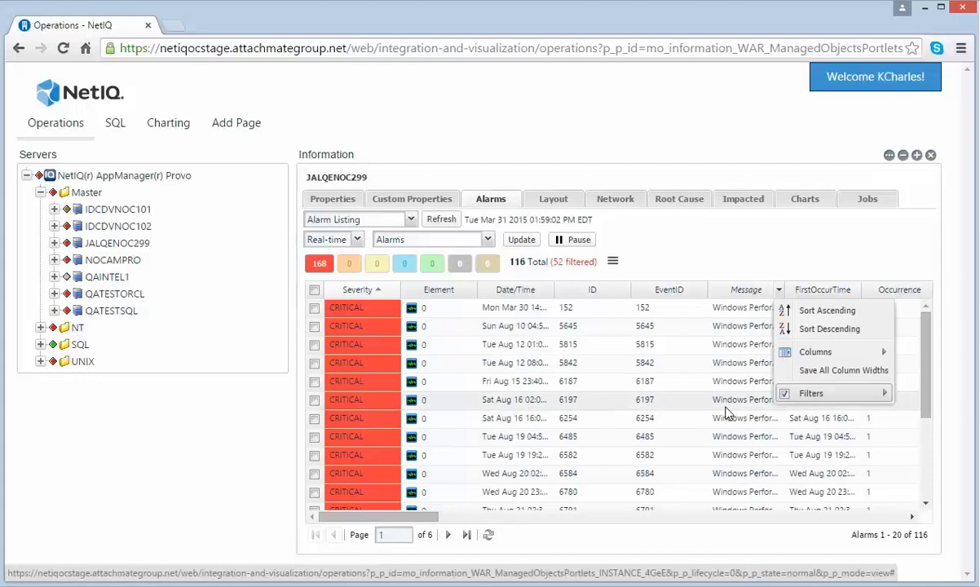
left_click(709, 373)
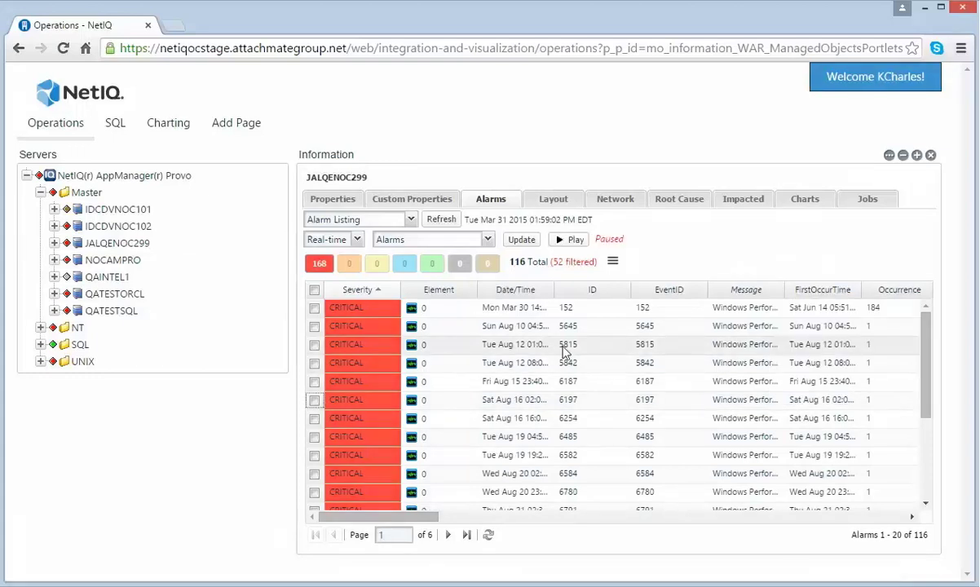
right_click(441, 314)
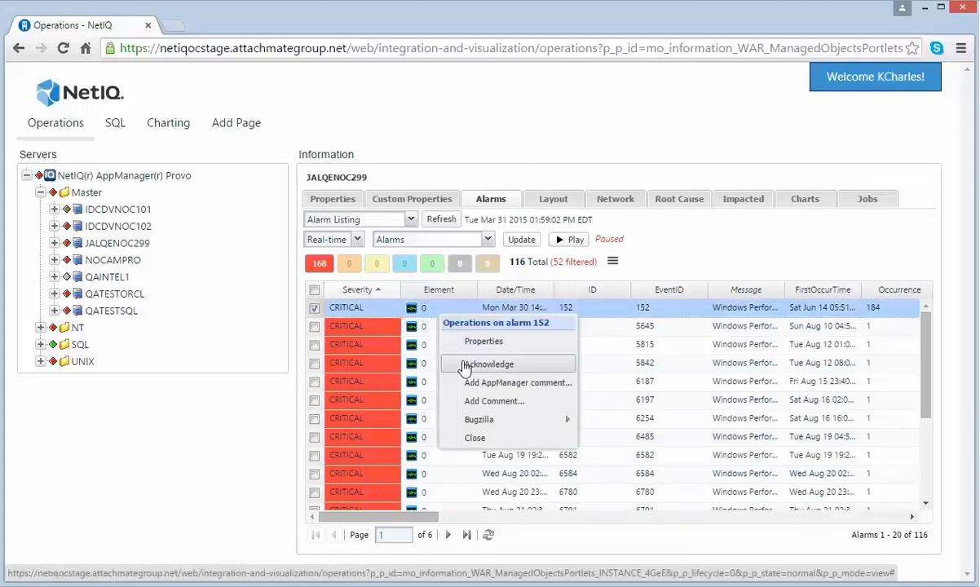
- View alarm 152's Properties, close the window, and show the Layout tab's Windows OS Overview charts
left_click(470, 401)
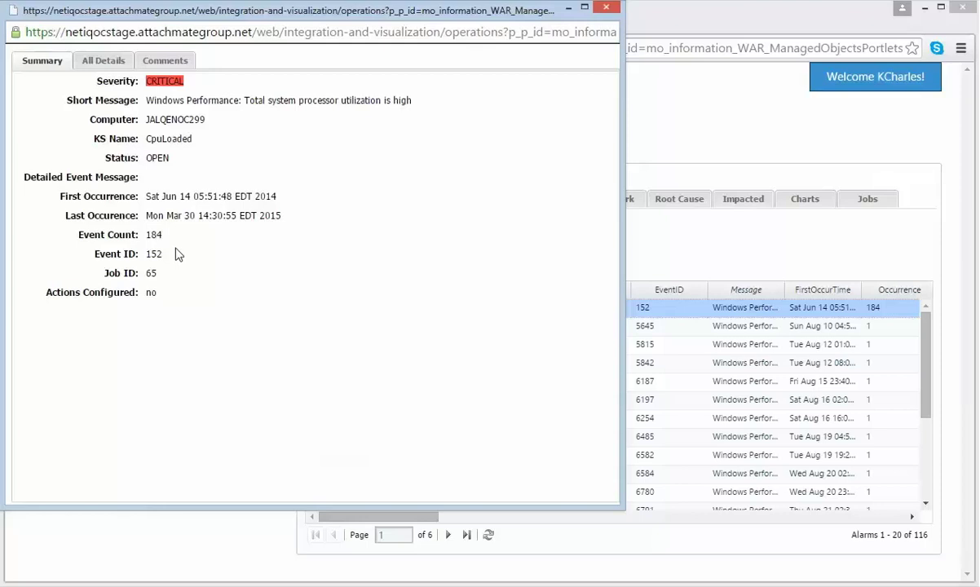
left_click(606, 8)
left_click(544, 203)
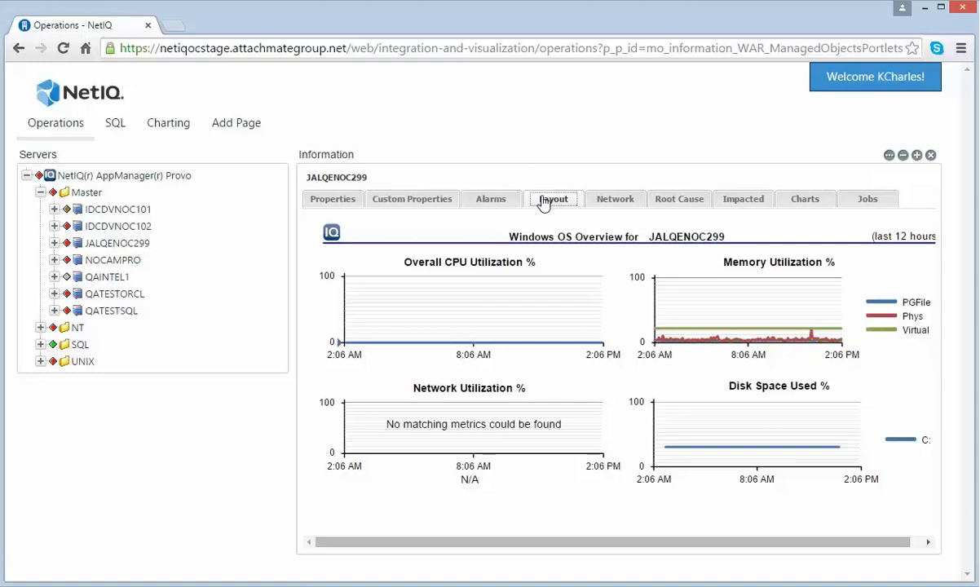
- Show JALQENOC299's element map on the Network tab
left_click(601, 204)
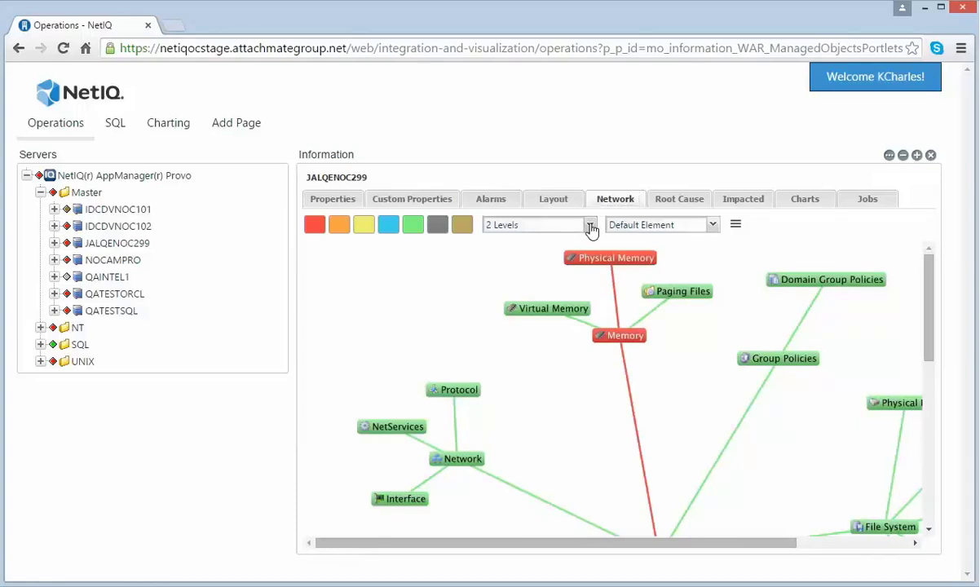
- Limit the network map to 1 Level and hide critical elements
left_click(591, 226)
left_click(554, 277)
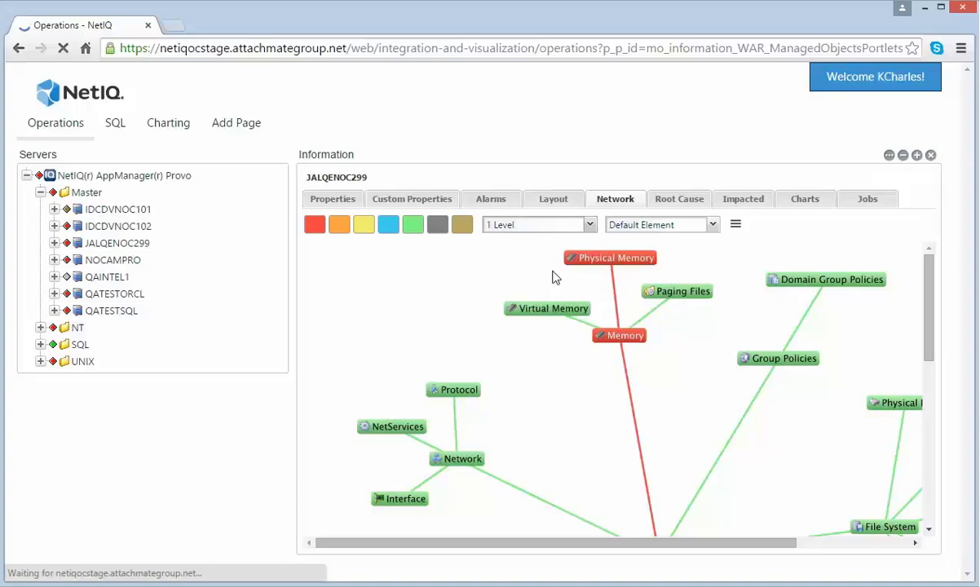
left_click(315, 225)
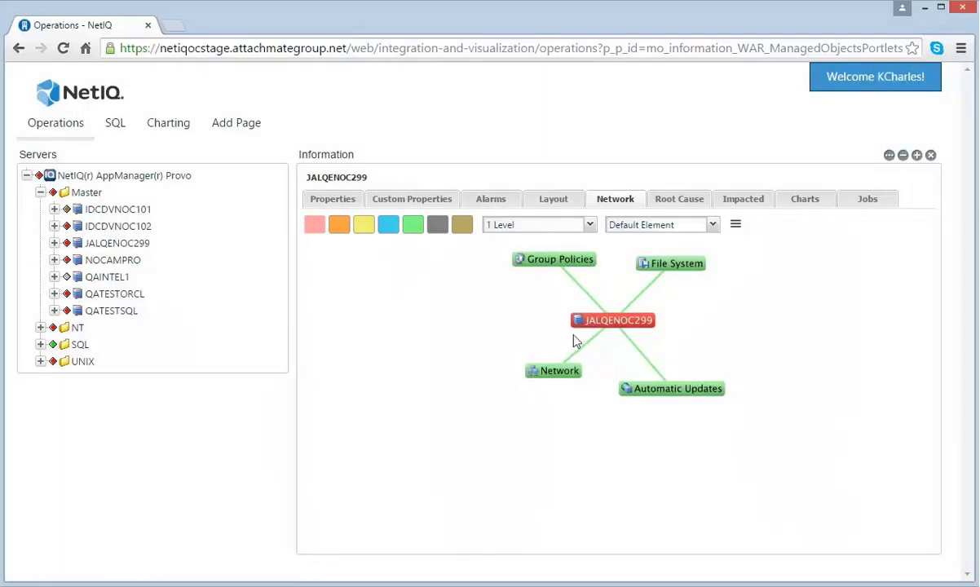
- Check the Root Cause tab, then view and refresh the Impacted elements list
left_click(673, 206)
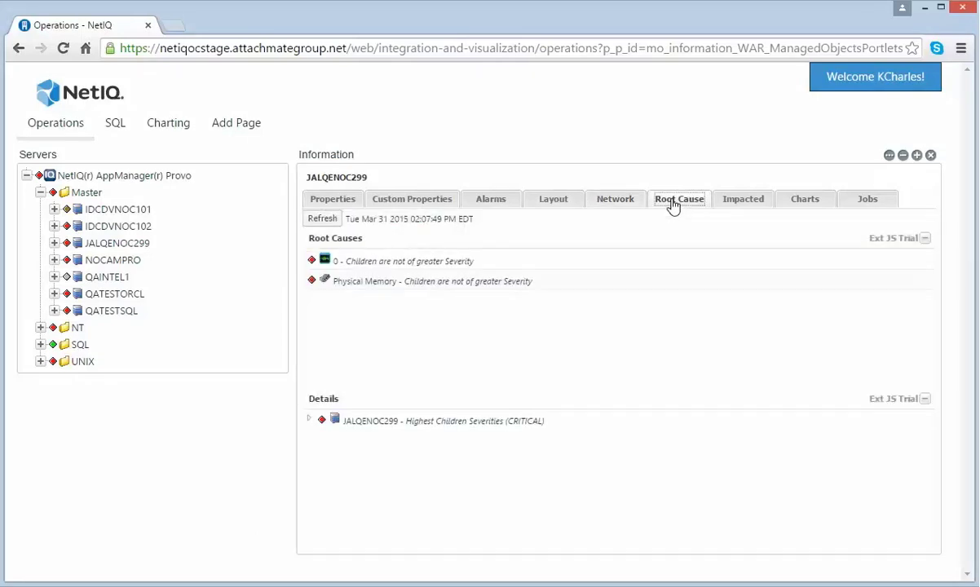
left_click(744, 201)
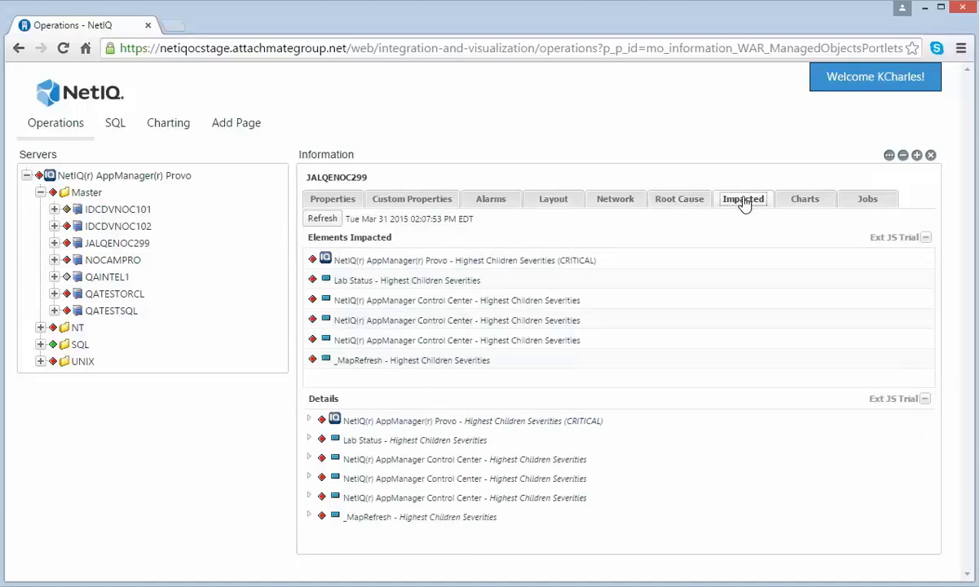
left_click(743, 202)
- List JALQENOC299's jobs and open Job Details for the Discovery_NT job
left_click(869, 204)
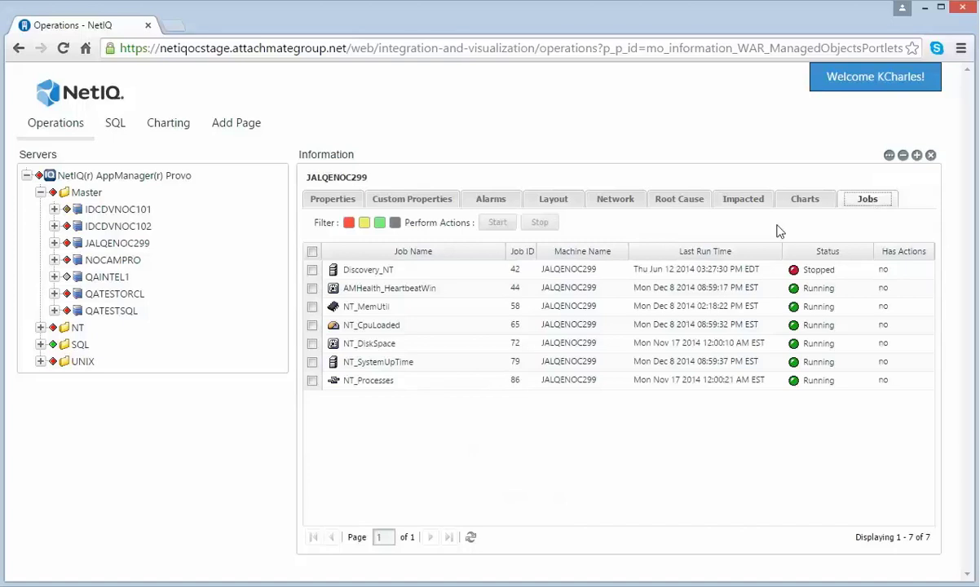
left_click(466, 276)
right_click(468, 280)
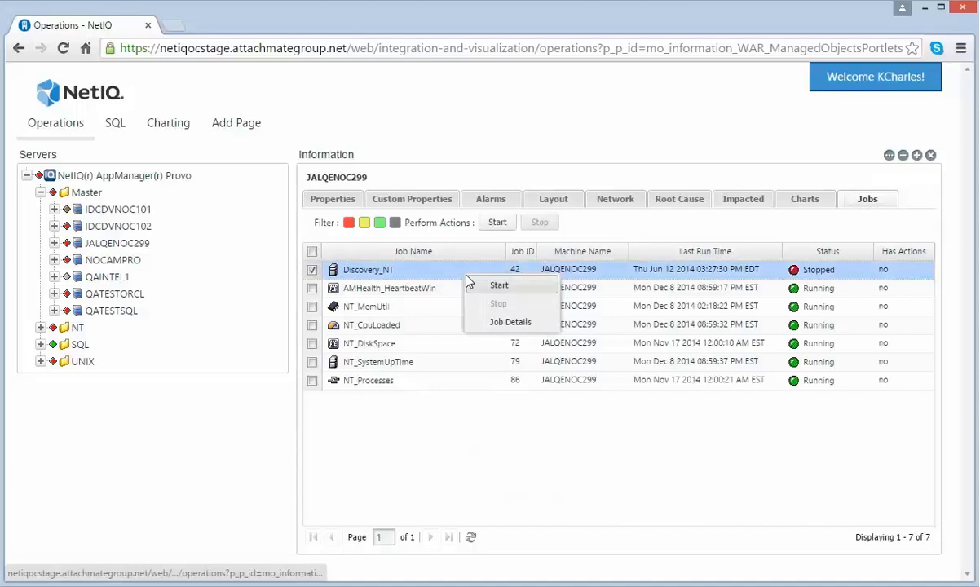
key("Down")
key("Down")
key("Return")
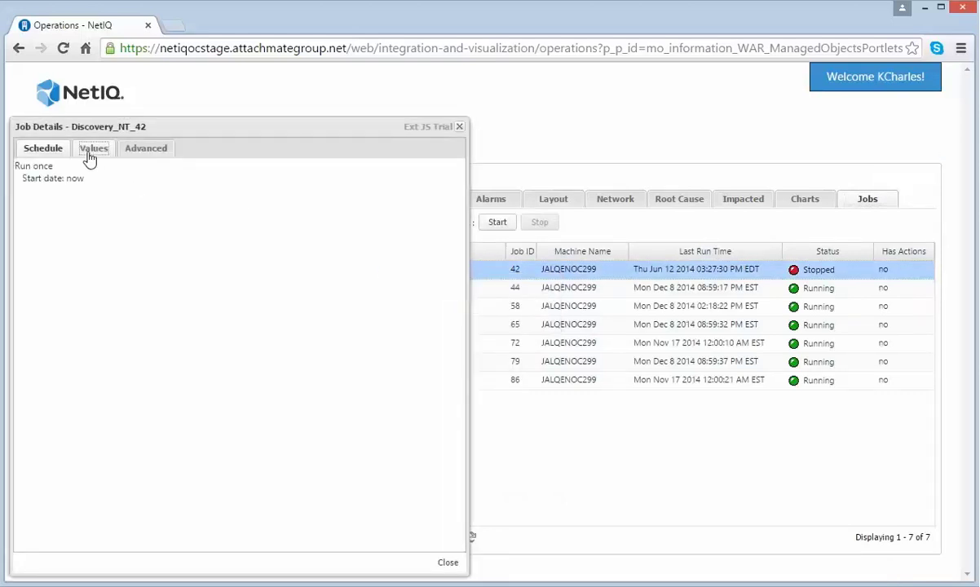
- Review Discovery_NT's Values and Advanced settings, then close the job details
left_click(91, 153)
left_click(154, 155)
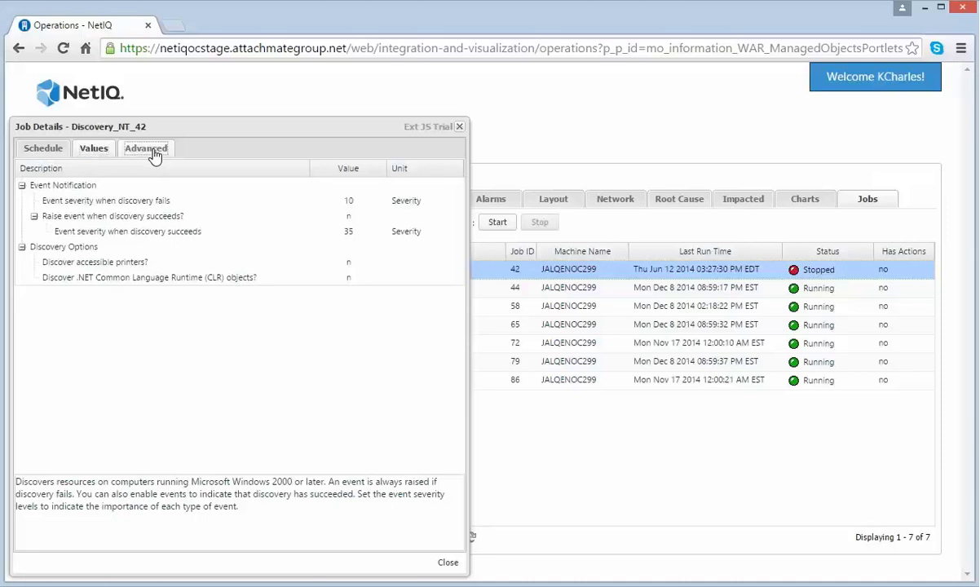
left_click(460, 126)
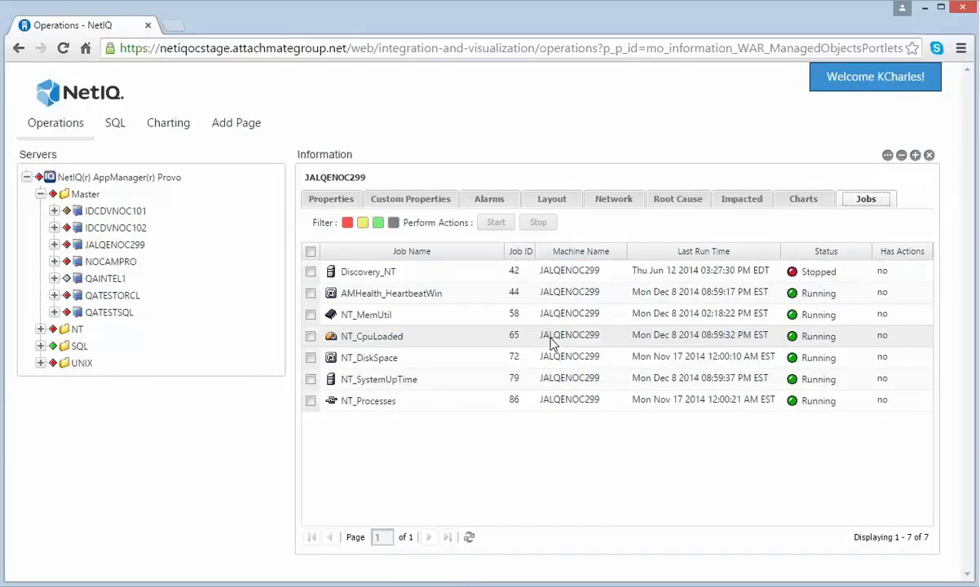
- Chart JALQENOC299's CPU#0 utilization, overall CPU utilization and processor queue length over 6 hours, zoomed to 10:08–11:30
left_click(804, 204)
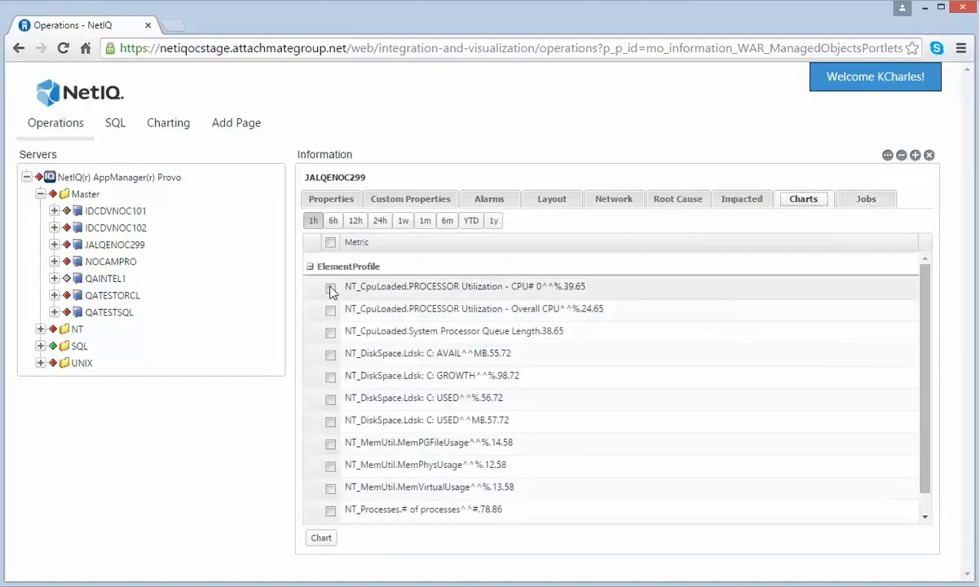
left_click(331, 288)
left_click(330, 311)
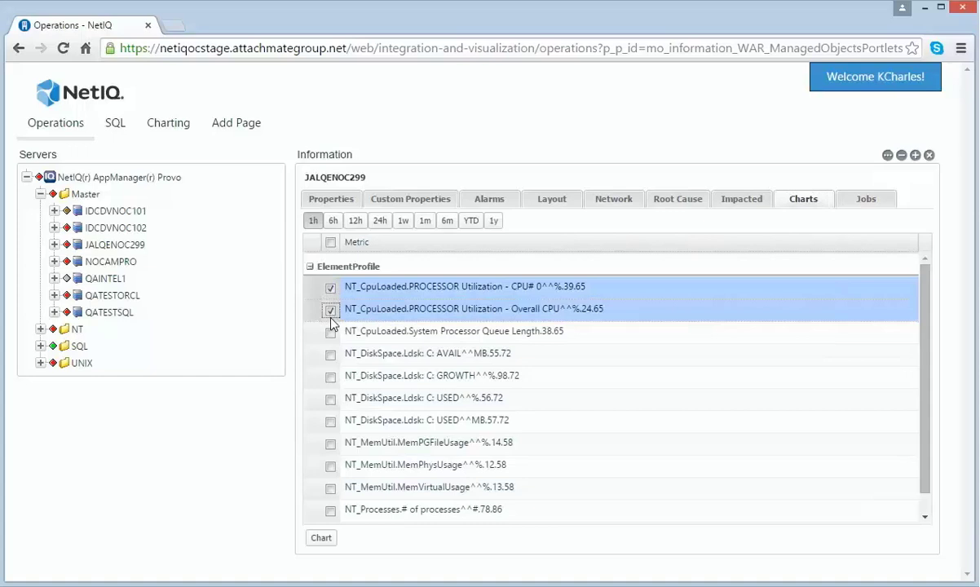
left_click(330, 334)
left_click(323, 538)
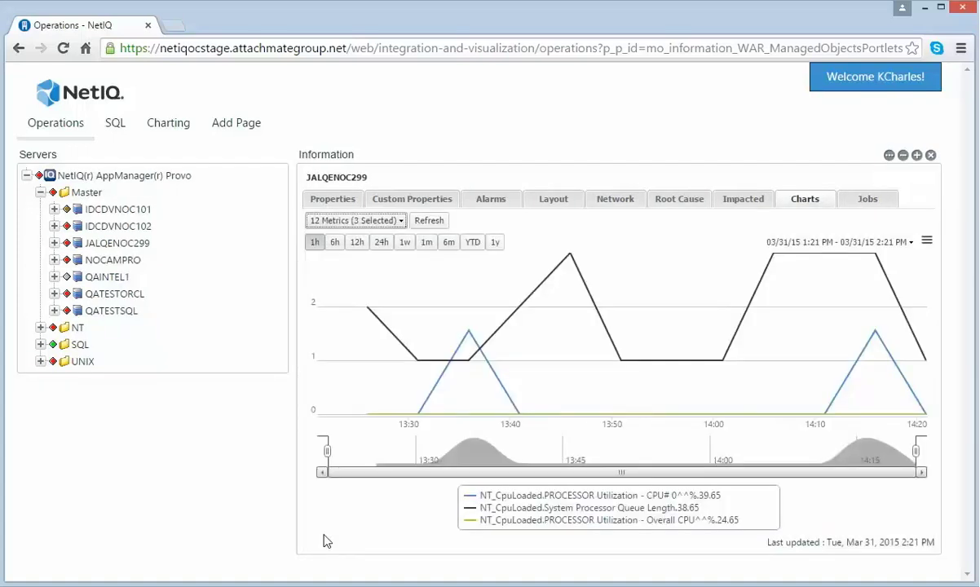
left_click(332, 246)
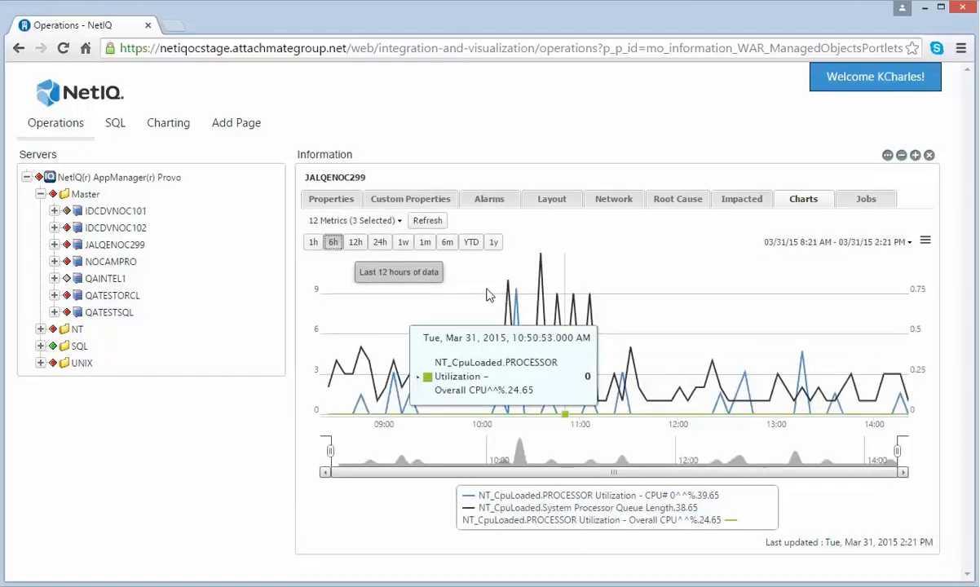
left_click_drag(490, 295, 733, 447)
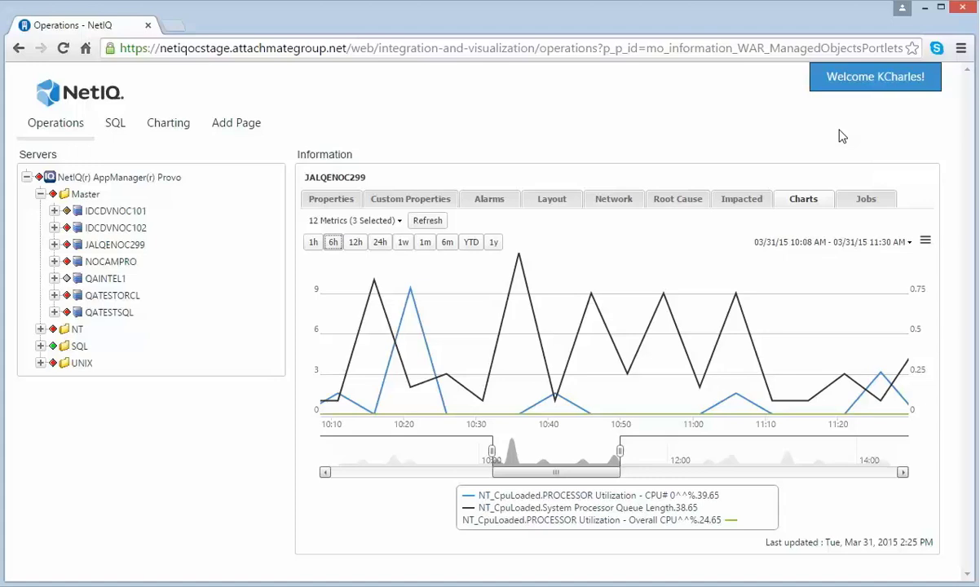
- In the Information portlet's preferences, turn off Show Layout tab
right_click(891, 162)
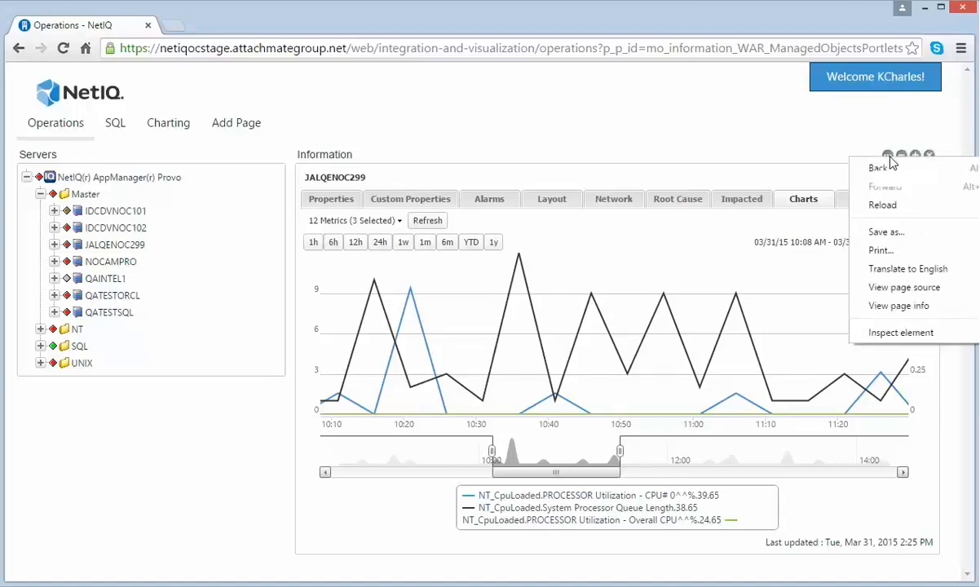
left_click(888, 156)
left_click(863, 223)
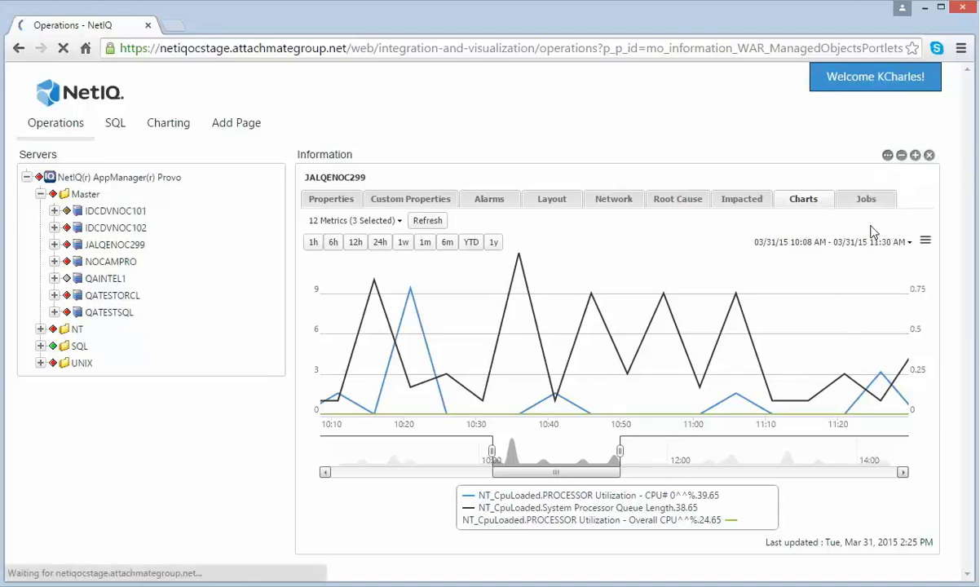
scroll(467, 217, "down", 1)
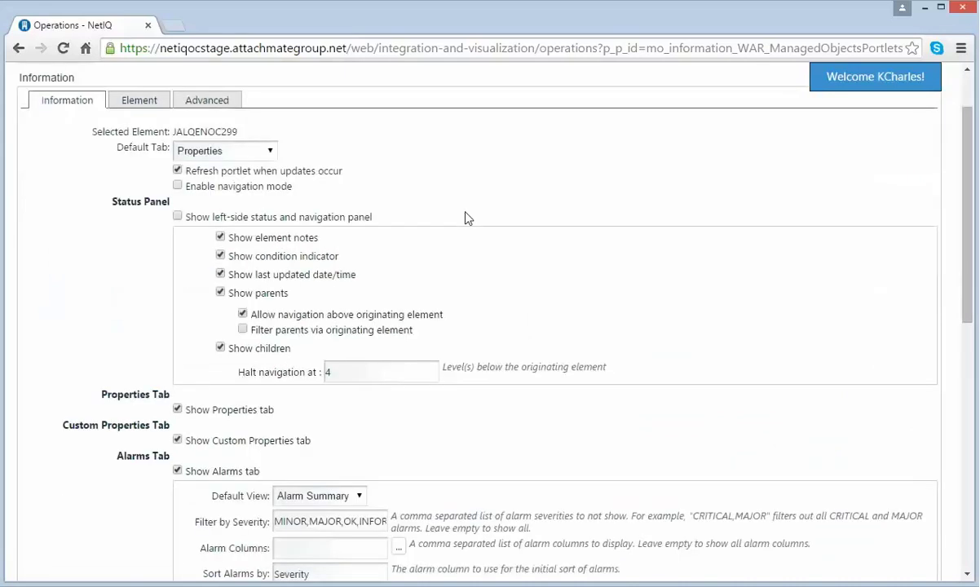
scroll(467, 218, "down", 1)
scroll(467, 217, "down", 1)
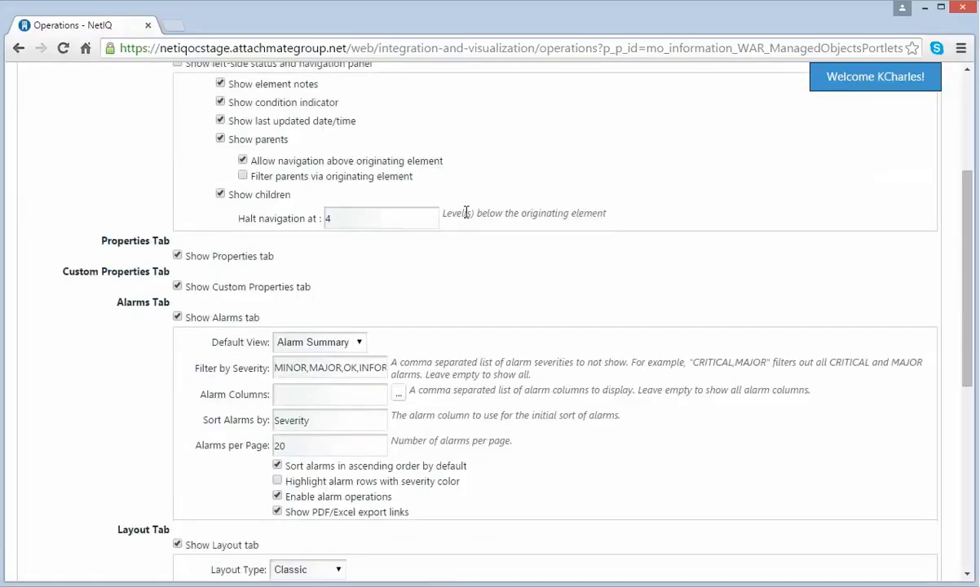
scroll(468, 214, "down", 1)
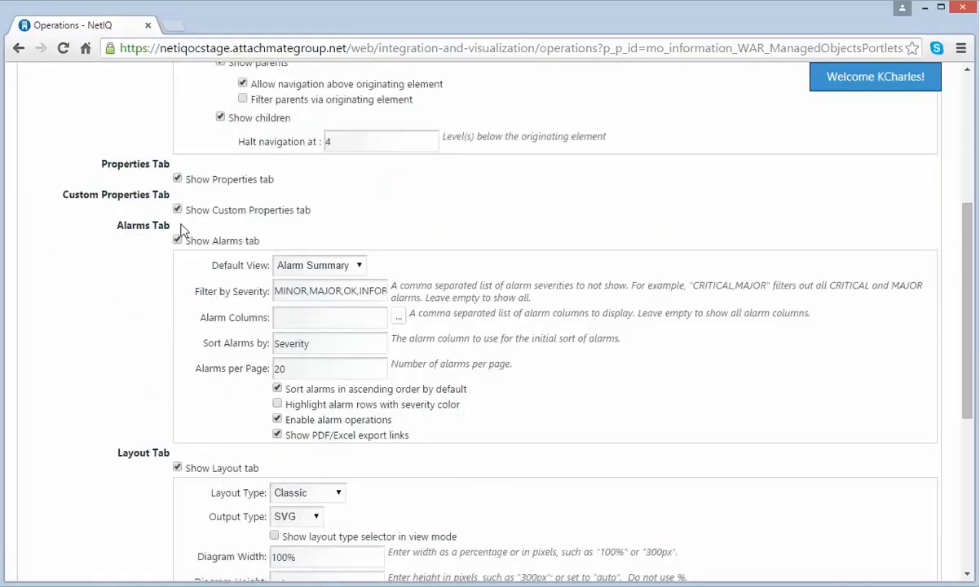
left_click(178, 468)
- Set the default chart range to Last 6 hours
left_click(314, 270)
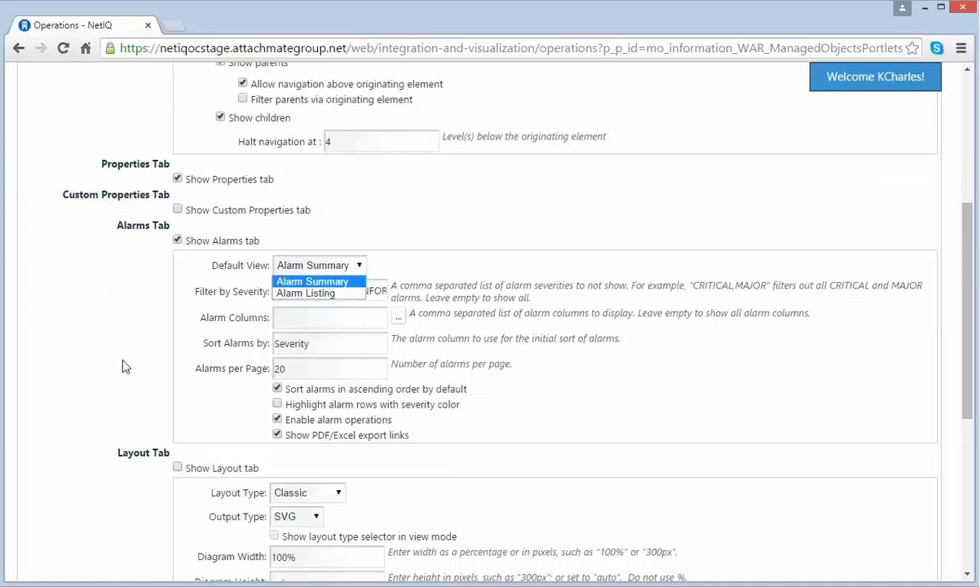
scroll(131, 363, "down", 4)
scroll(134, 363, "down", 1)
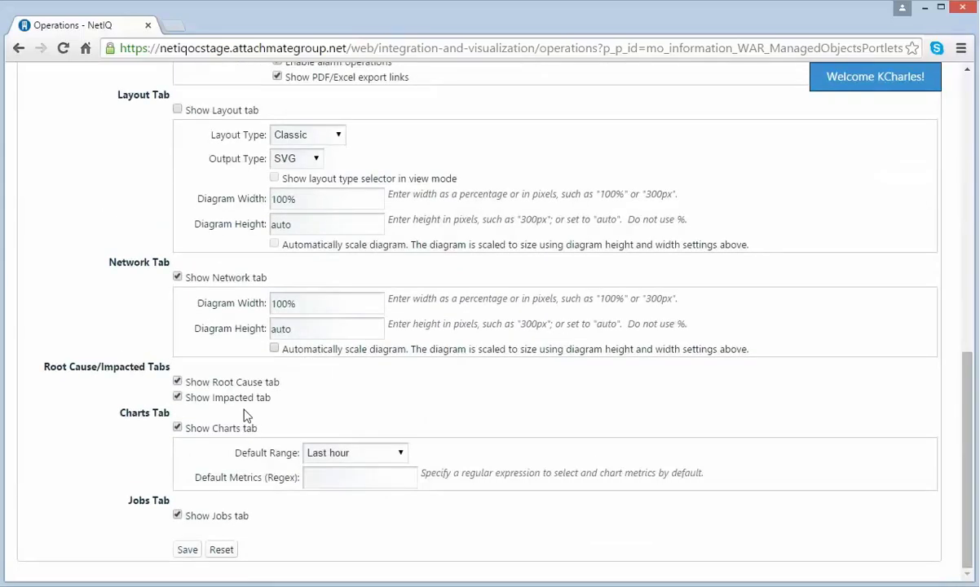
left_click(331, 453)
left_click(328, 481)
- Enter .*CpuLoaded.* as the default metrics regex and save the preferences
left_click(327, 484)
type(".*Cpu")
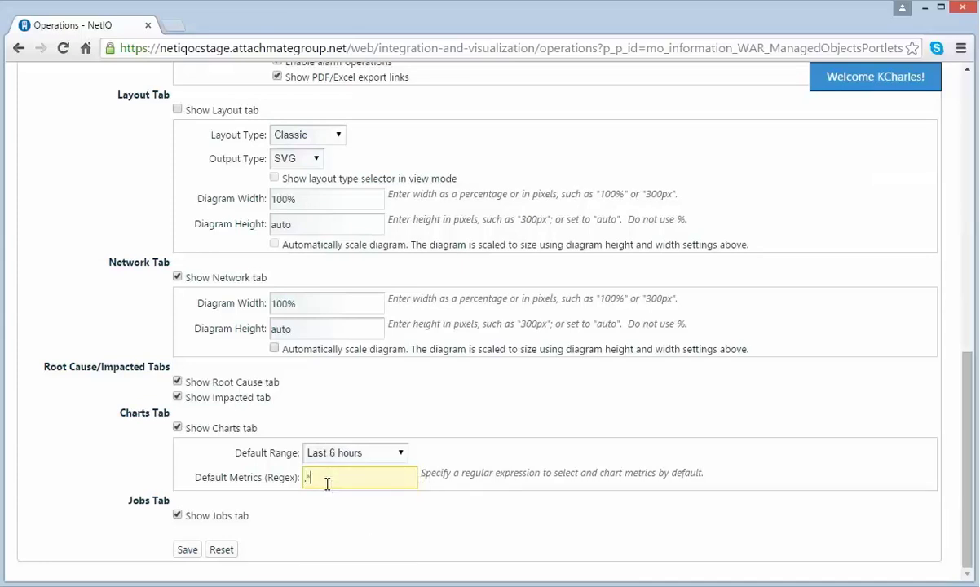
type("Loaded.*")
left_click(186, 552)
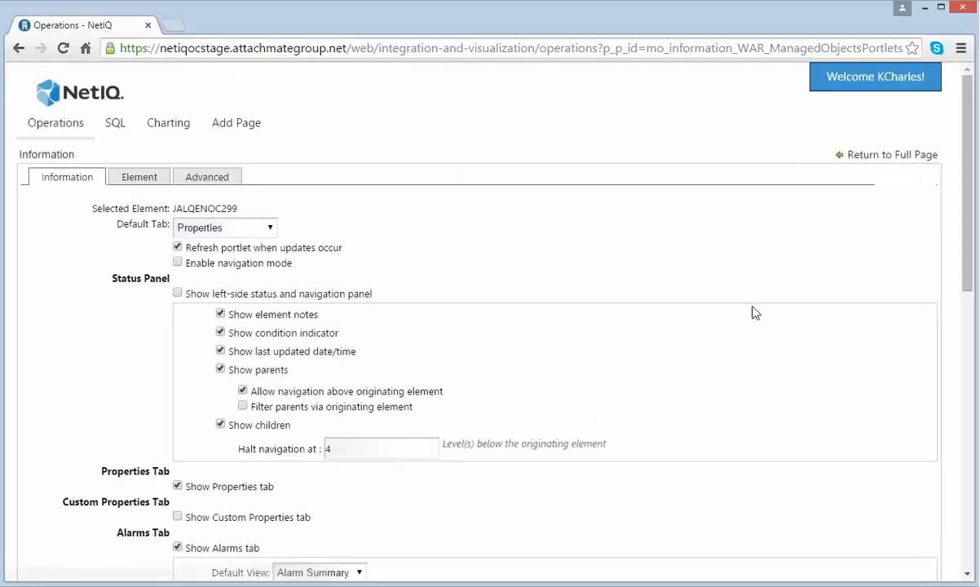
- Back on the full page, view the 6-hour CPU charts for JALQENOC299, NOCAMPRO and QATESTORCL
left_click(866, 160)
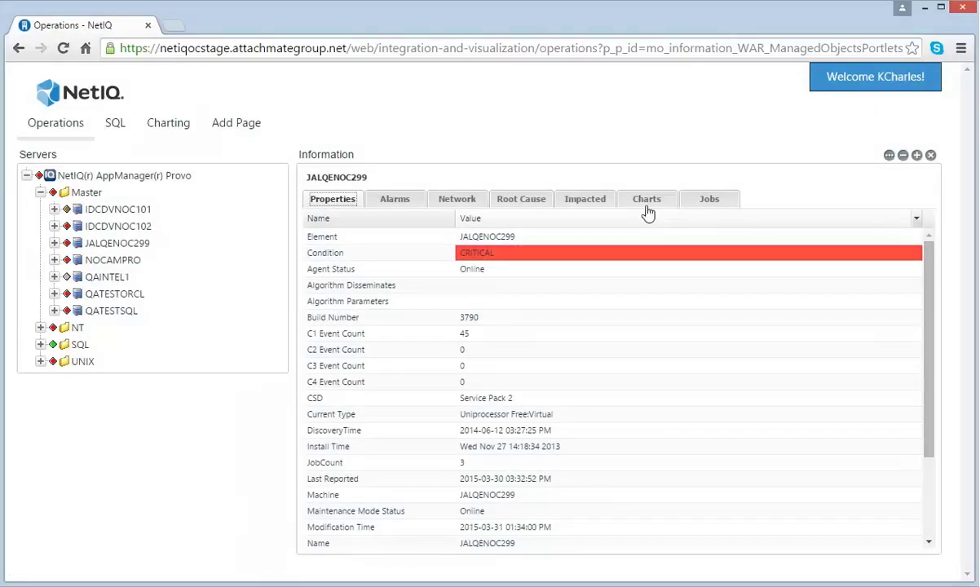
left_click(647, 203)
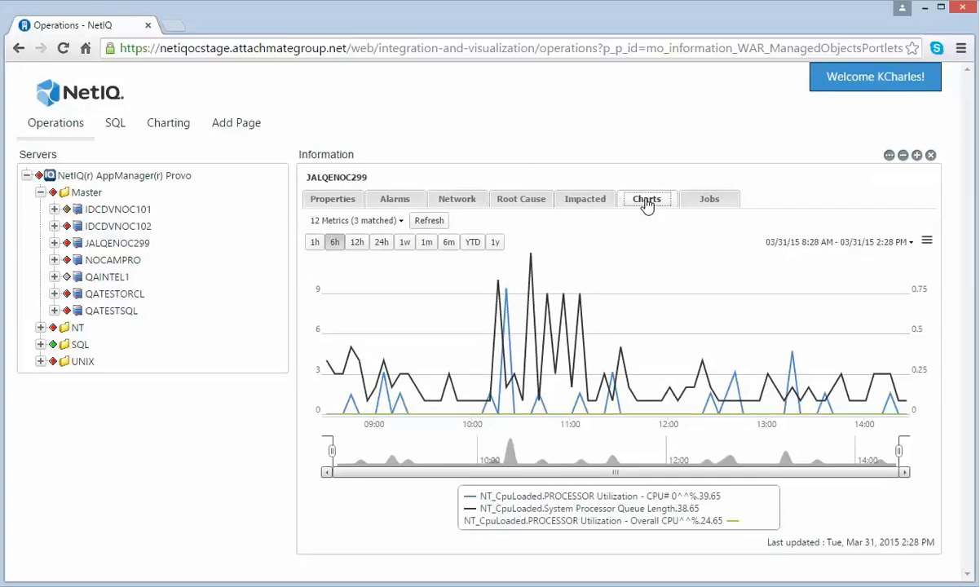
left_click(123, 261)
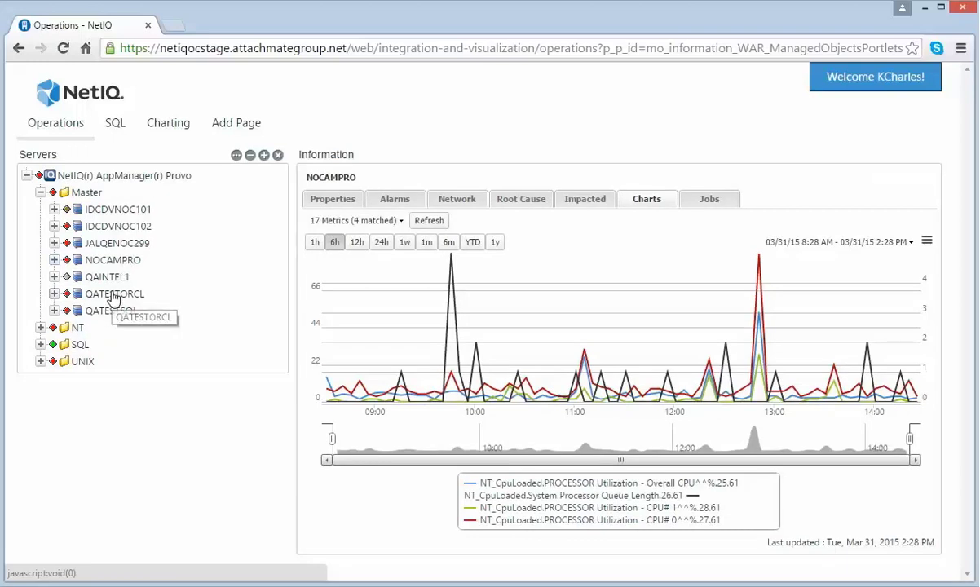
left_click(114, 296)
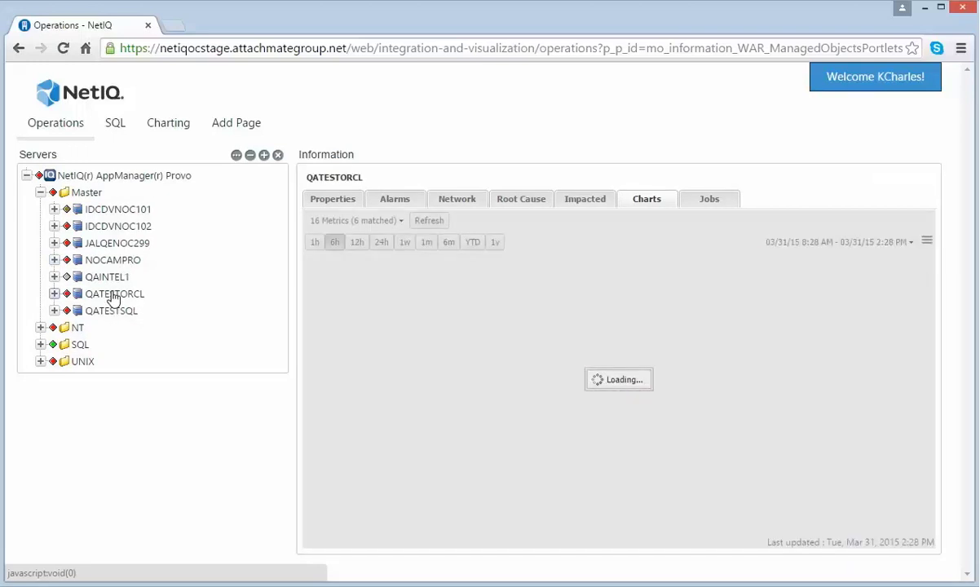